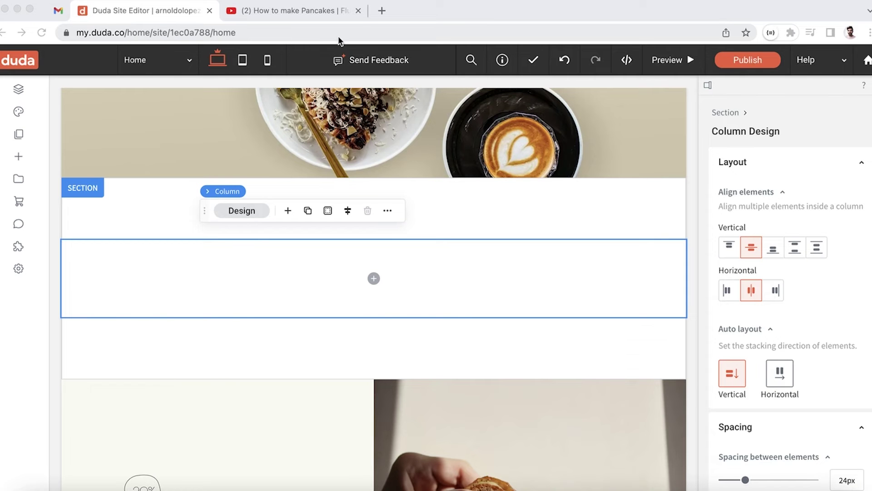
- Copy the pancake video's iframe embed code from YouTube's Share > Embed options
left_click(328, 11)
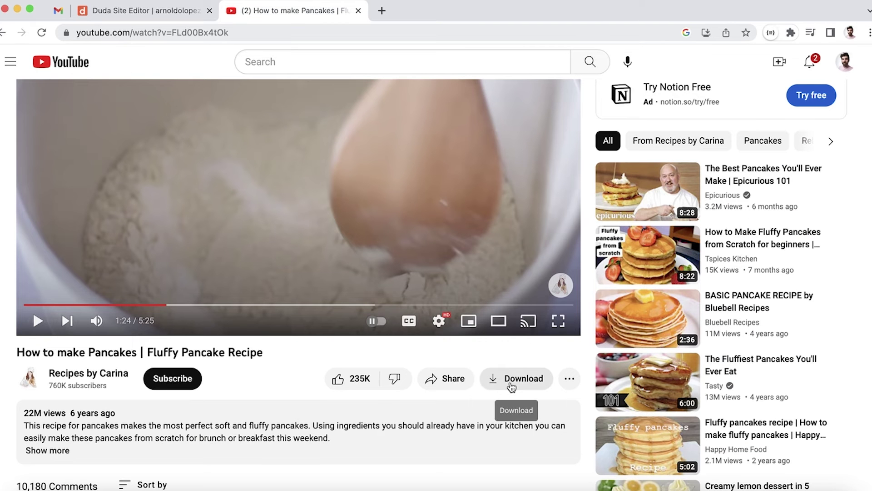
left_click(447, 381)
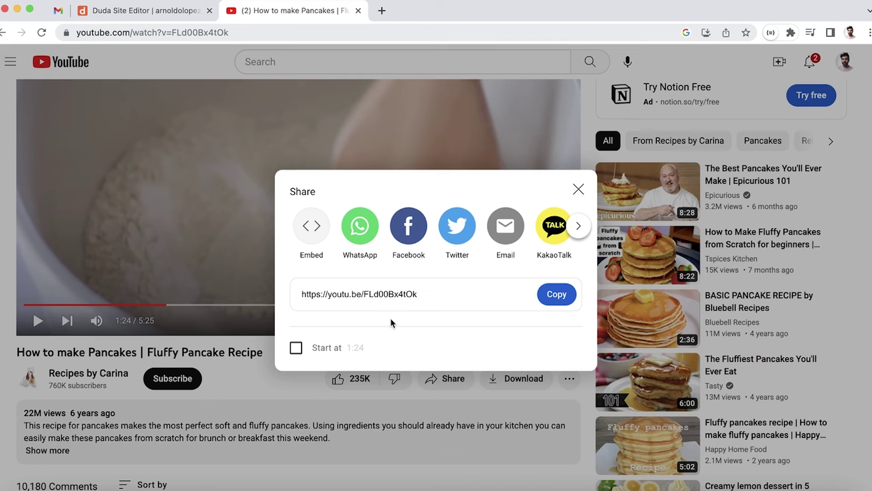
left_click(317, 234)
left_click(808, 403)
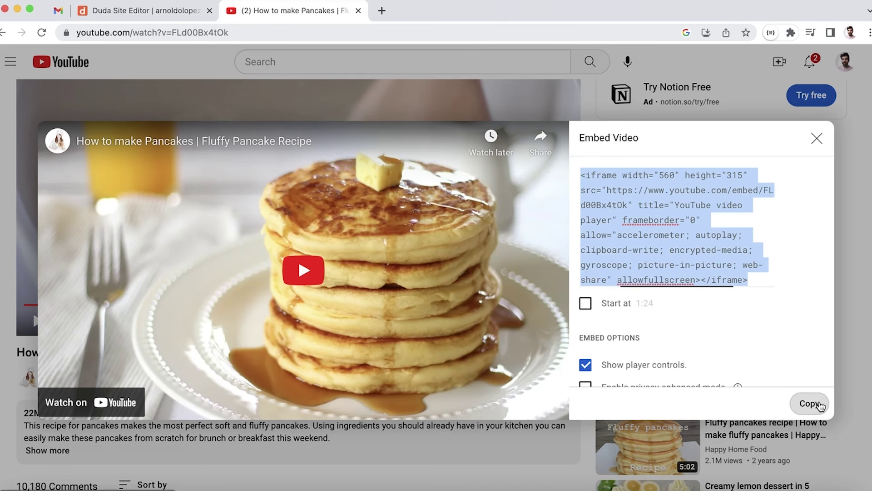
- Add an HTML widget to the empty column and paste the YouTube iframe code into it
left_click(111, 14)
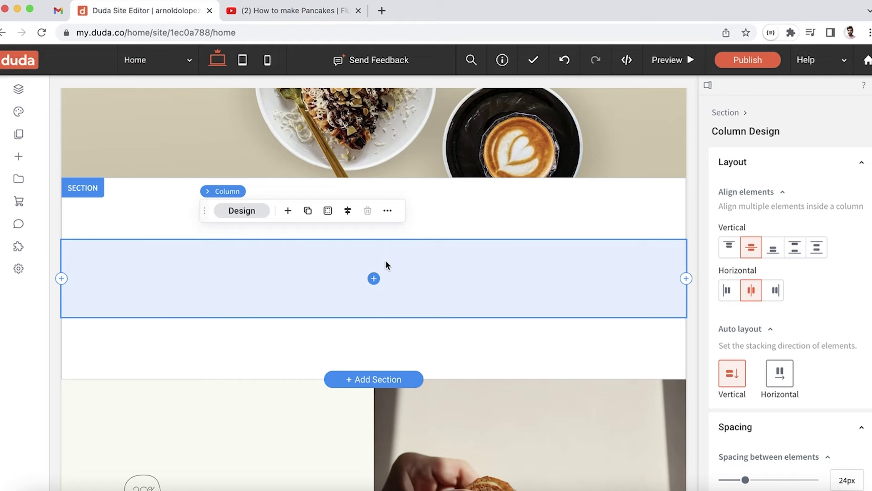
left_click(374, 279)
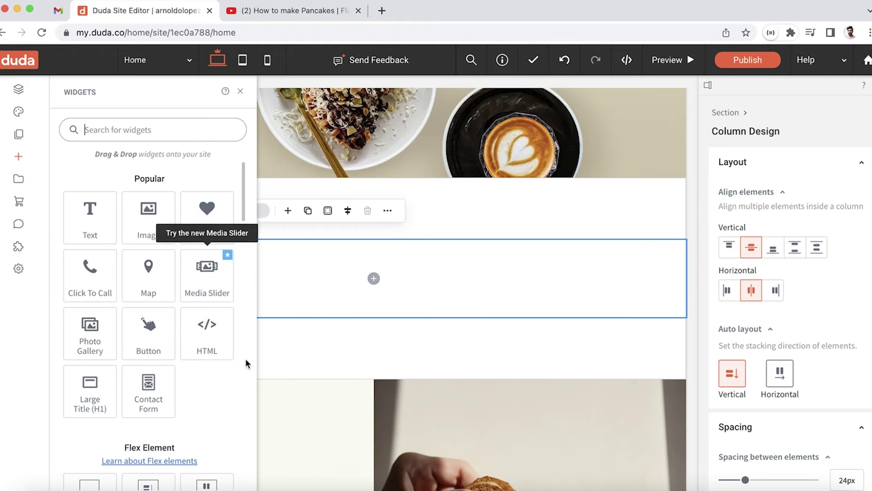
left_click(209, 338)
key("super+v")
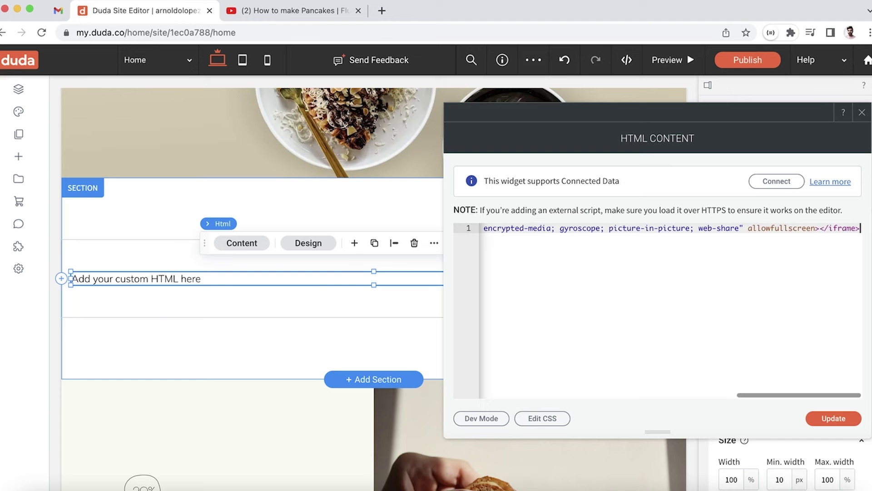
scroll(566, 232, "left", 10)
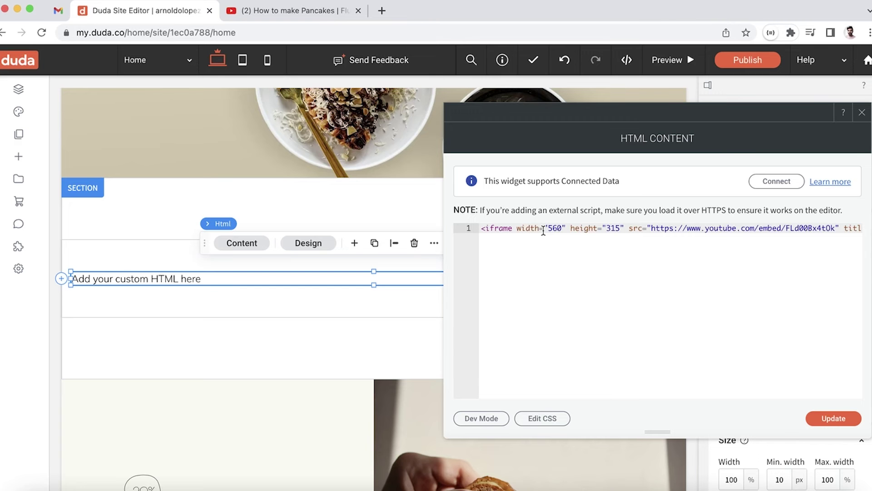
- Try the iframe width as 560%, 560vh and 560vw, then restore it to 560
left_click_drag(517, 228, 621, 229)
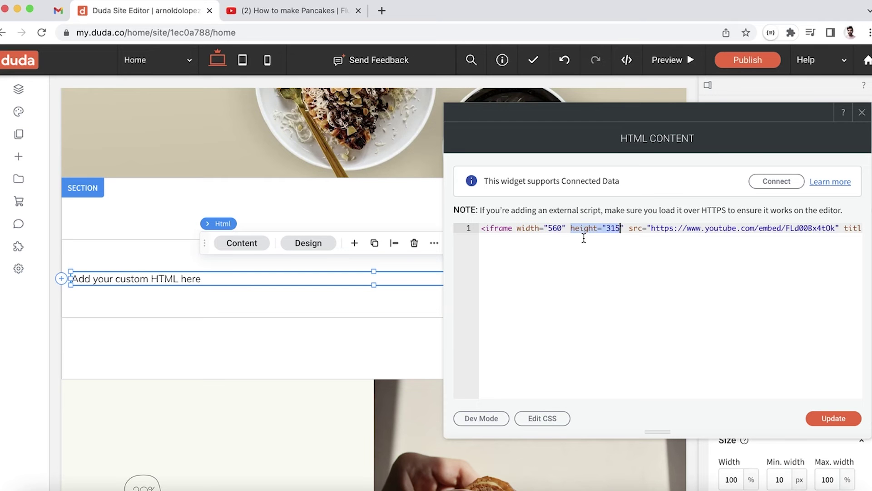
left_click(560, 228)
type("%")
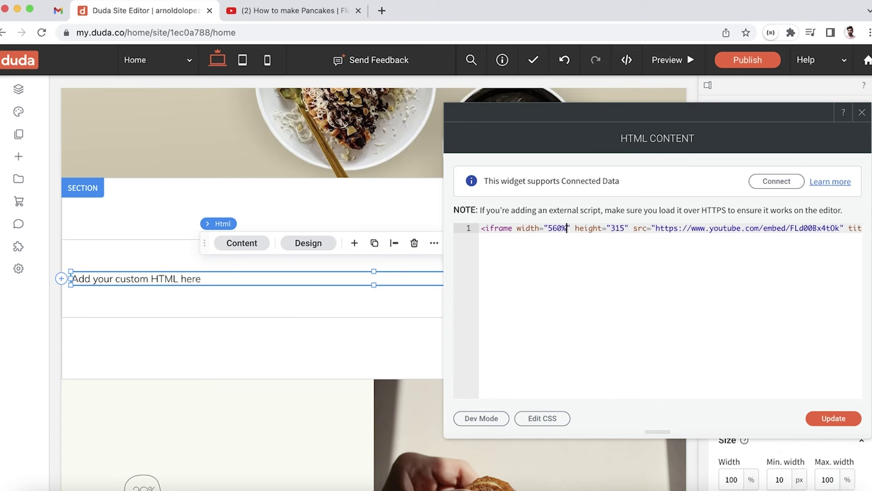
key("BackSpace")
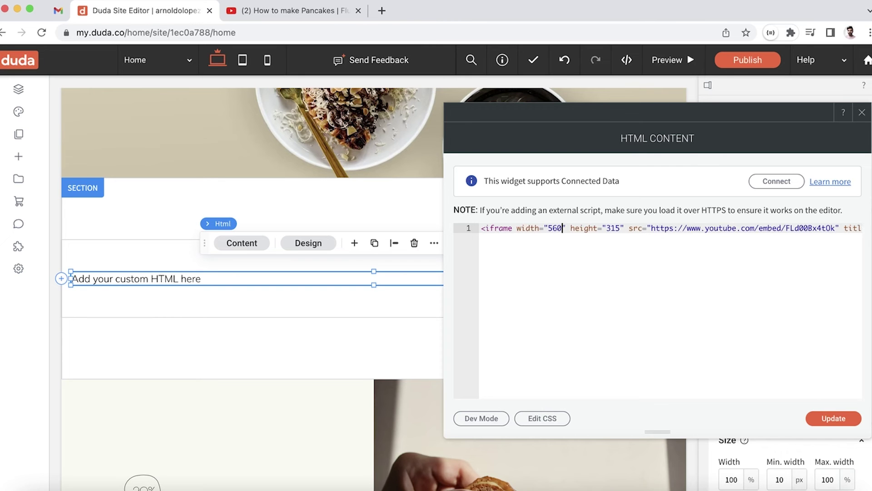
type("vh")
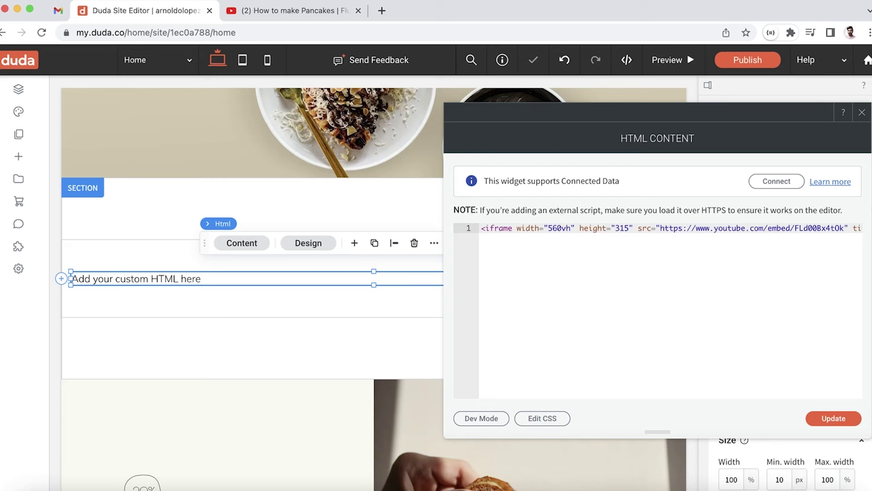
key("BackSpace")
type("w")
key("BackSpace")
key("BackSpace")
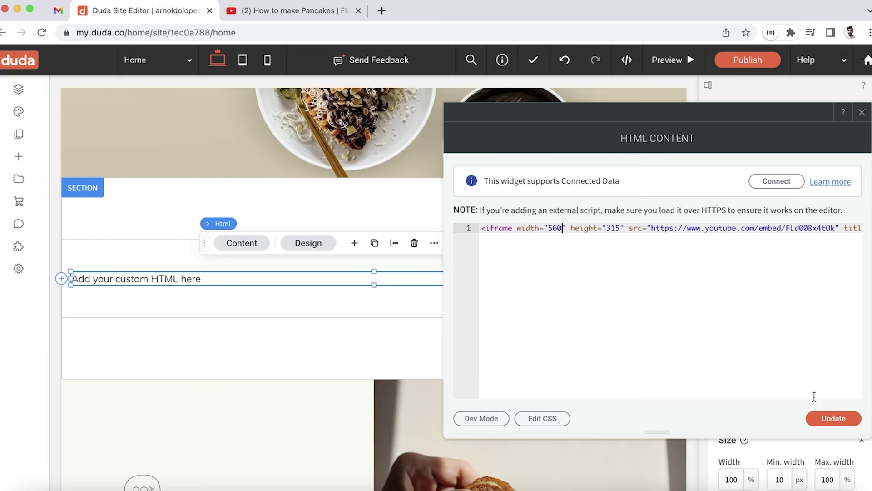
- Apply the pasted iframe code so the pancake video appears in the HTML widget
left_click(826, 423)
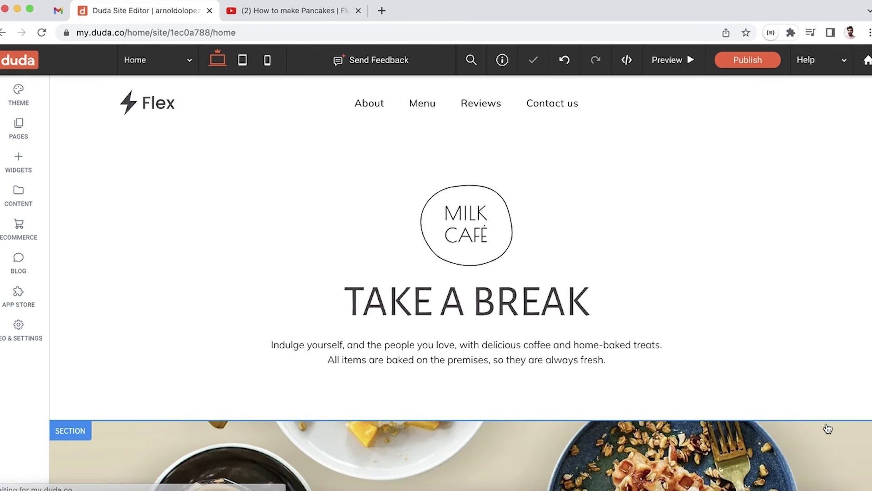
scroll(828, 429, "down", 3)
left_click(826, 422)
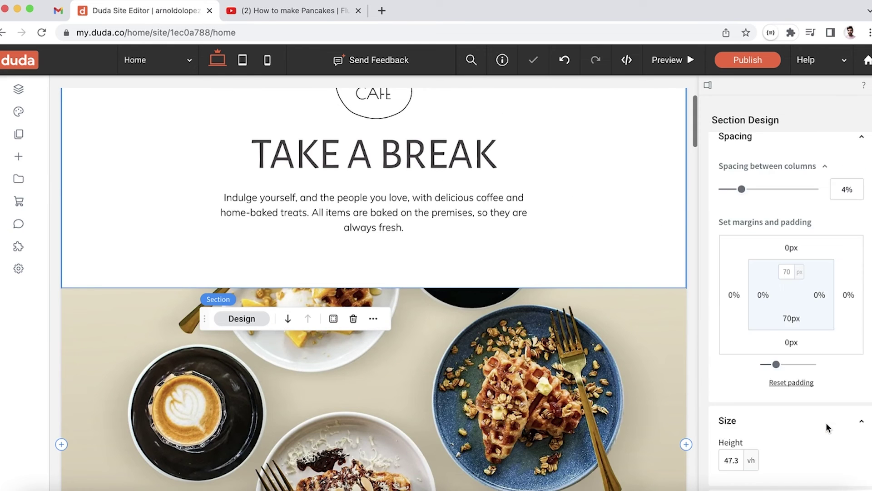
scroll(826, 423, "down", 2)
scroll(562, 344, "down", 4)
scroll(562, 344, "down", 1)
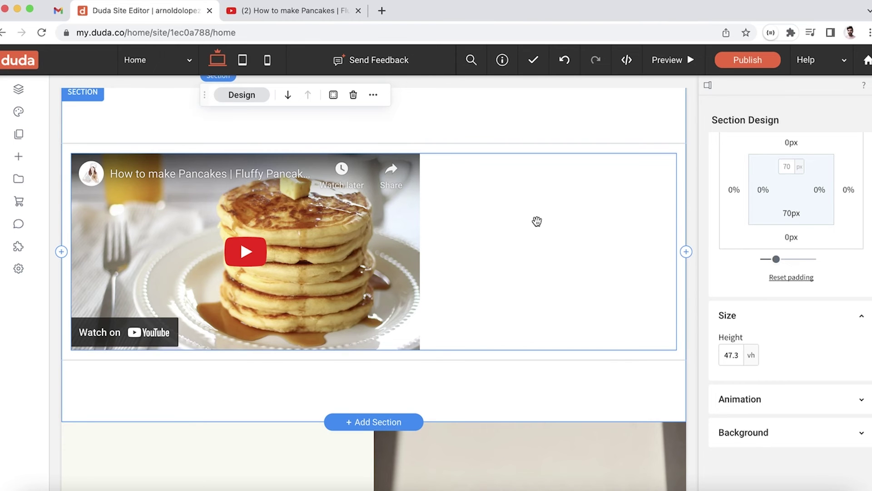
- Select the HTML widget and inspect the iframe's width value in its code, then close it
left_click(444, 174)
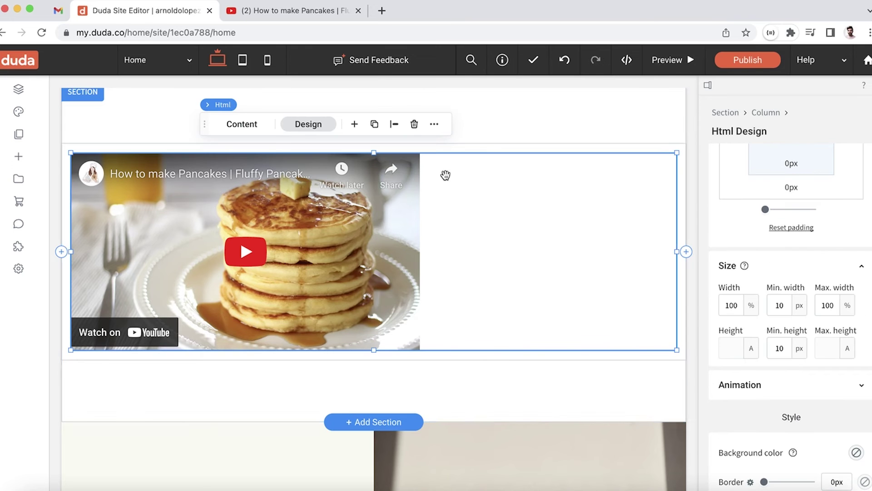
scroll(733, 324, "down", 2)
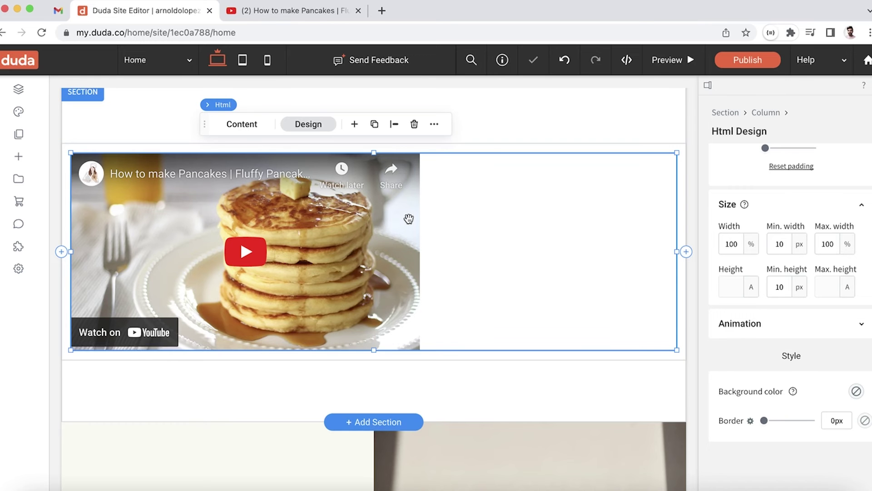
left_click(243, 125)
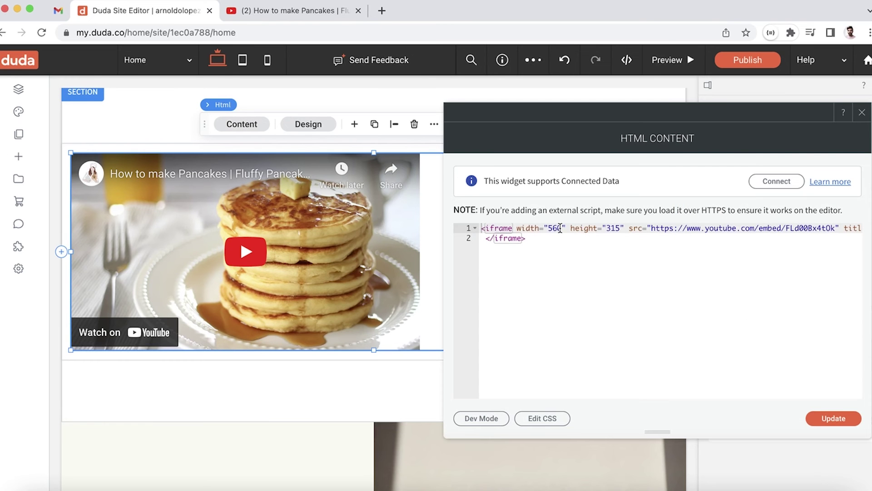
left_click_drag(560, 228, 551, 228)
left_click(861, 113)
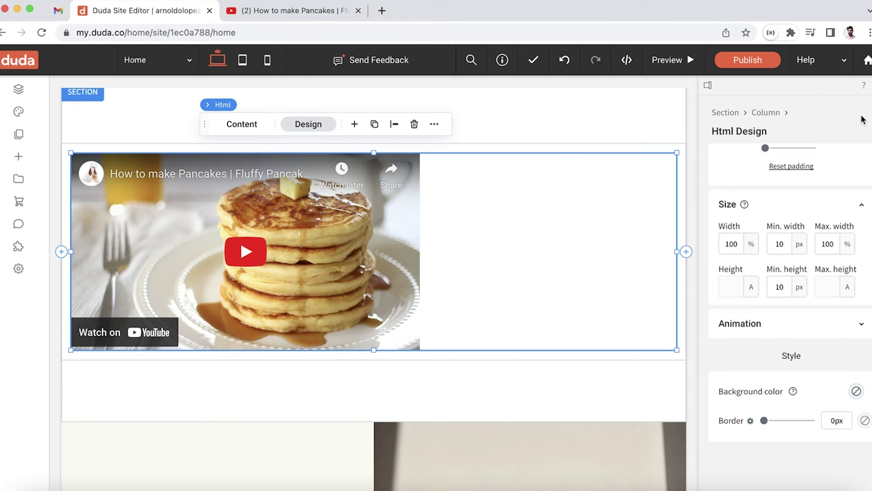
- Size the HTML widget to 560 px wide and 315 px high using pixel units
left_click(755, 248)
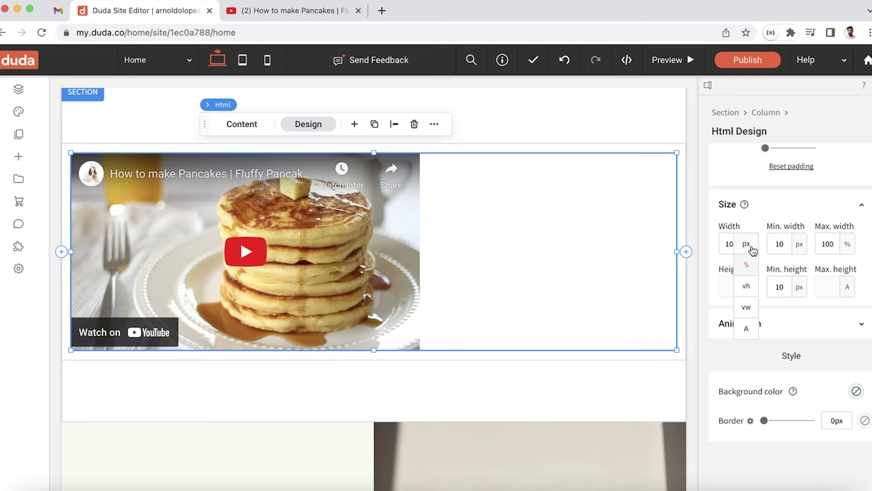
left_click(749, 241)
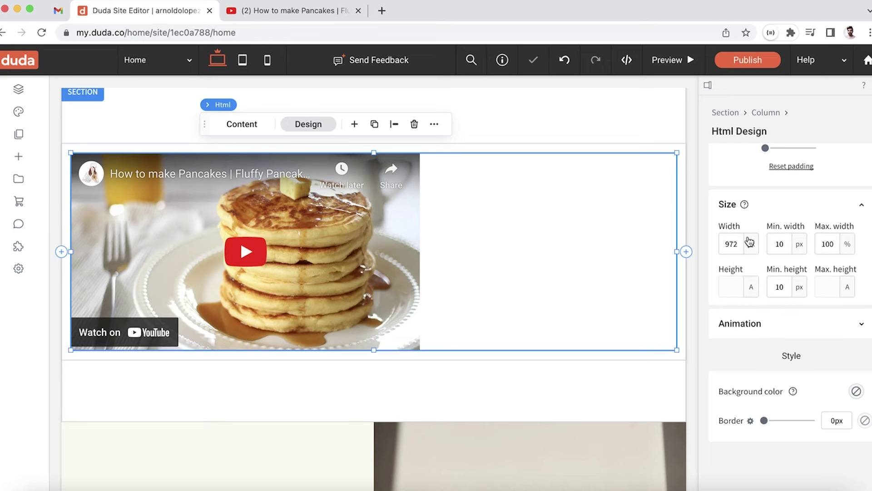
double_click(730, 244)
type("560")
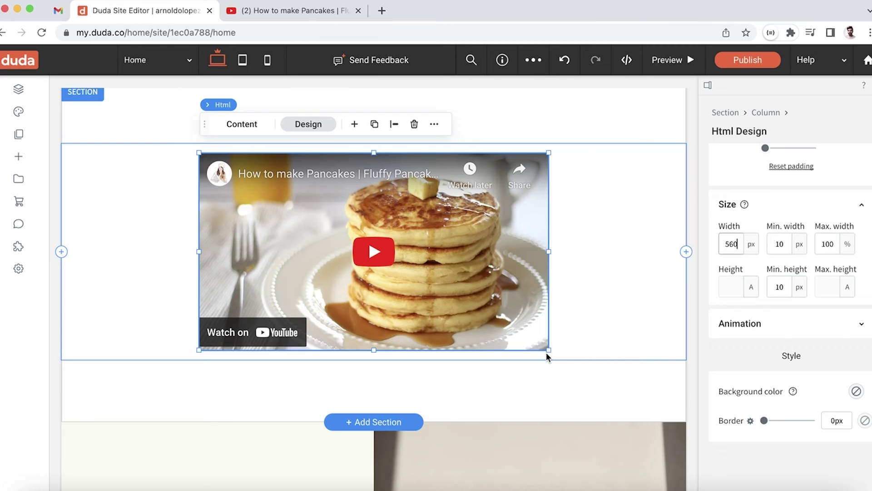
left_click(752, 291)
left_click(751, 289)
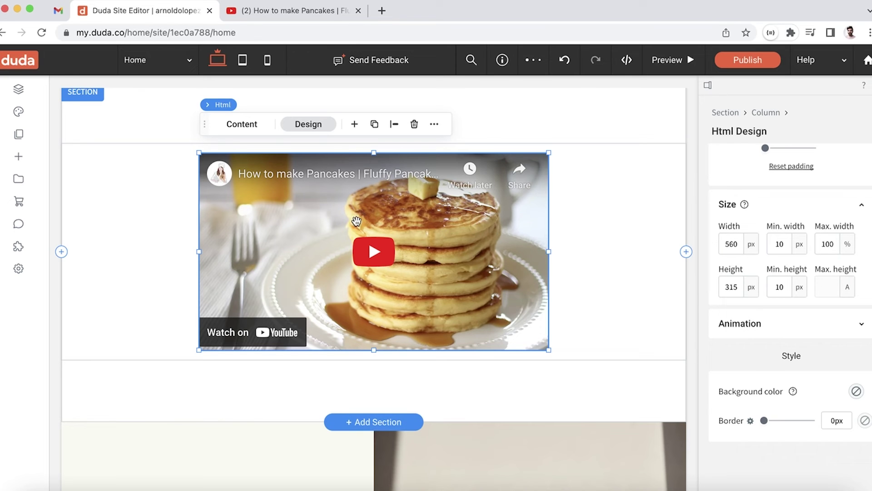
- Check the iframe height in the widget code, then preview the tablet and mobile breakpoints
left_click(255, 123)
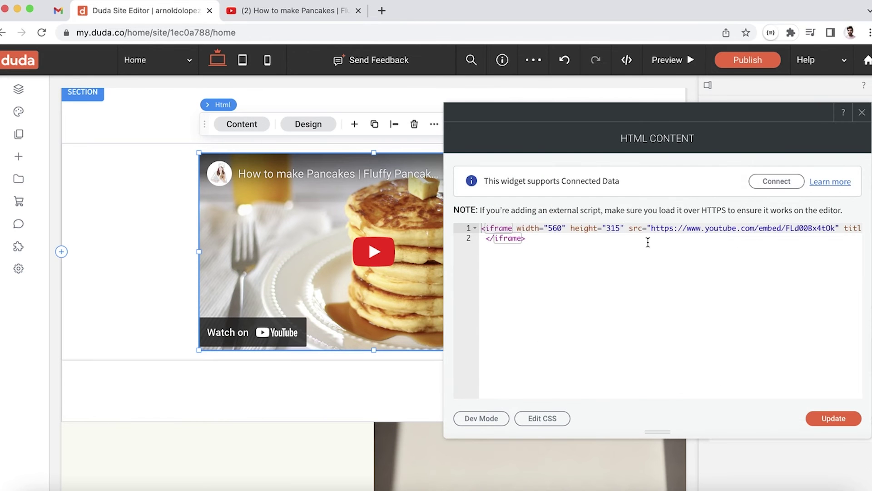
left_click_drag(624, 228, 585, 228)
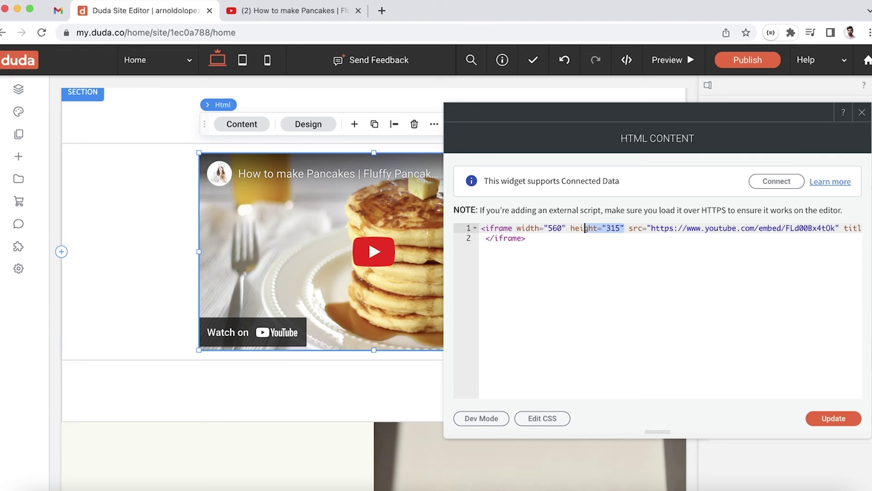
left_click(862, 113)
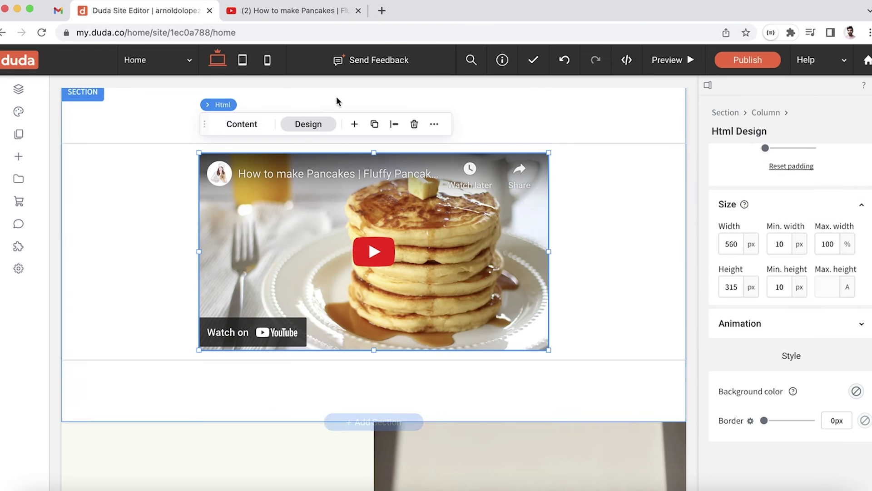
left_click(243, 61)
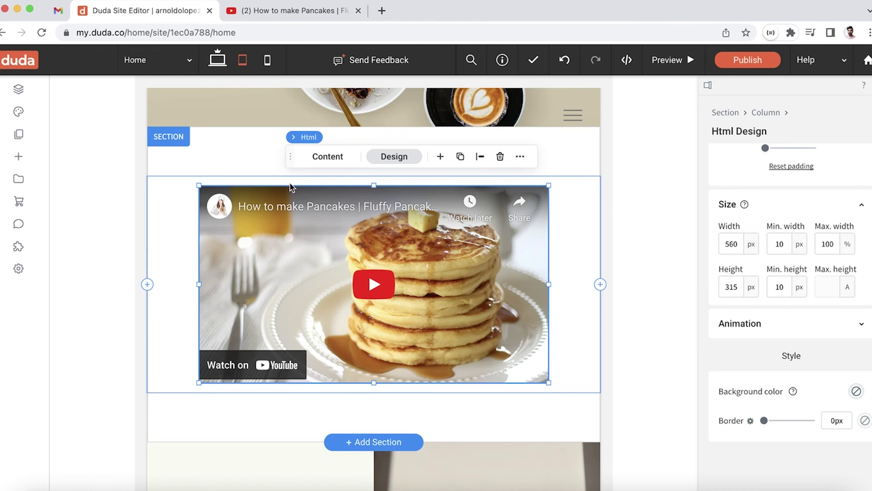
left_click(267, 68)
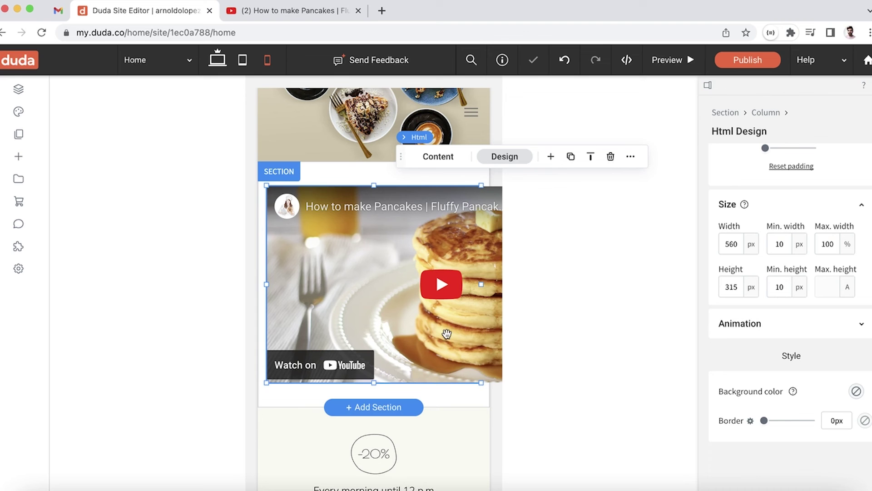
- At mobile width, change the iframe width from 560 to 343 to match the 343 px widget
left_click(732, 244)
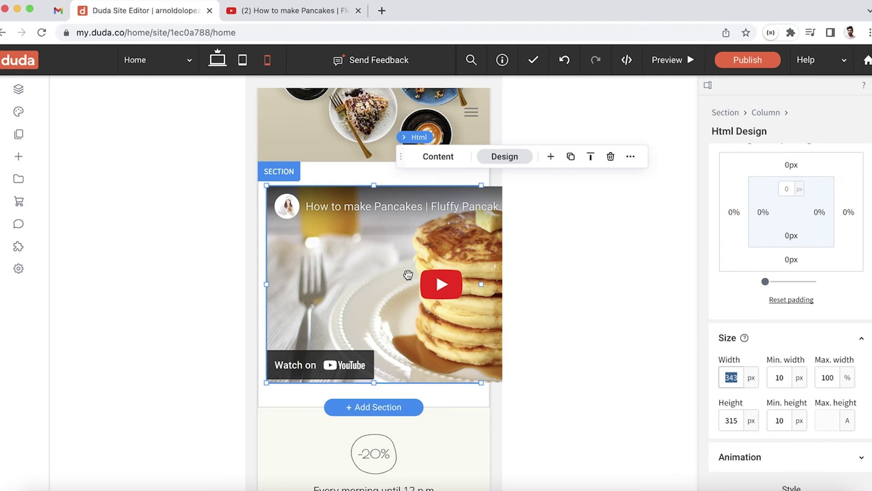
left_click(445, 157)
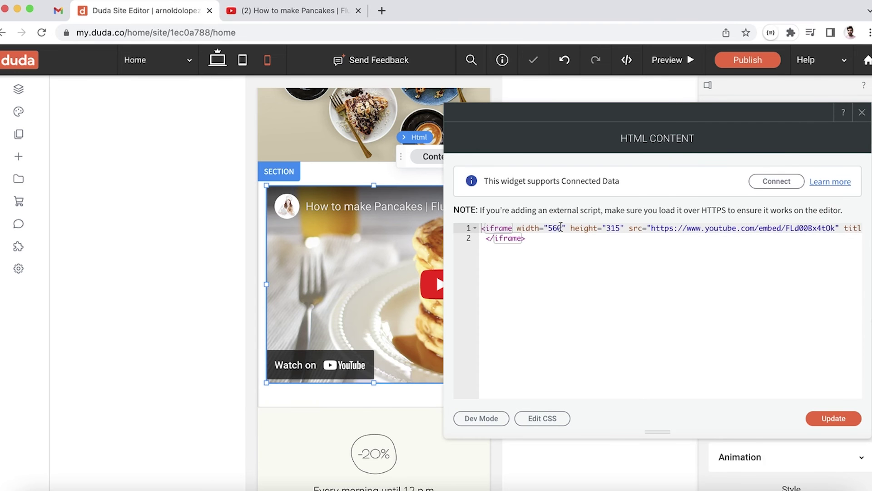
left_click_drag(562, 228, 548, 227)
type("343")
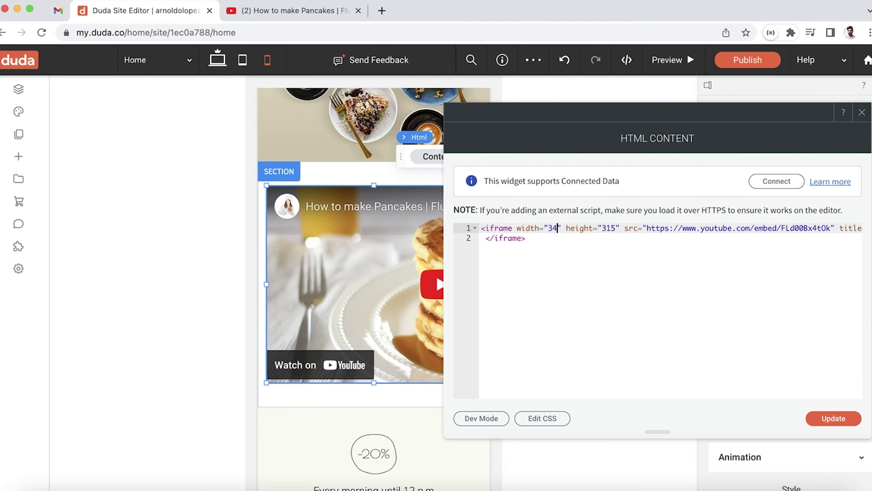
left_click(826, 417)
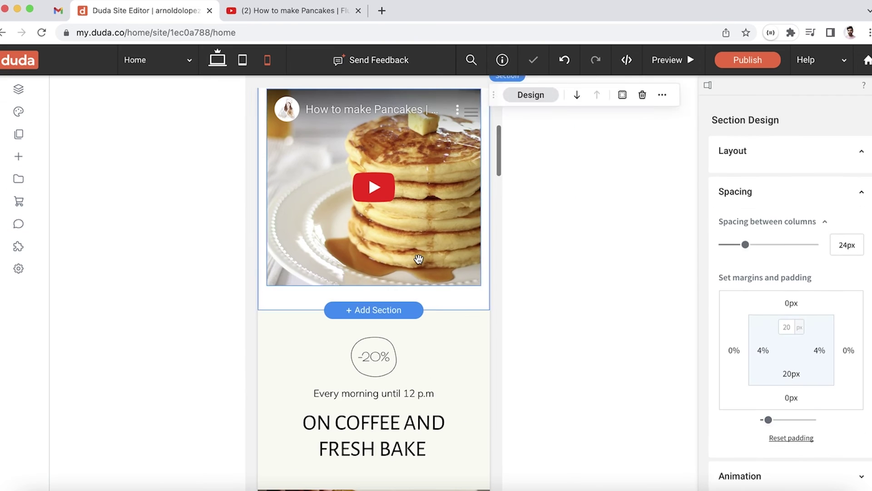
- Select the pancake video widget and return to the desktop layout
left_click(418, 259)
scroll(418, 259, "up", 2)
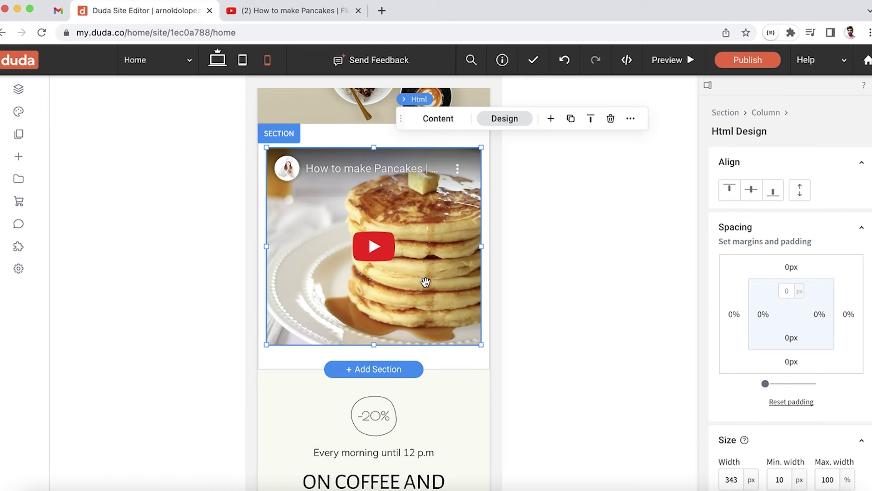
scroll(425, 282, "down", 1)
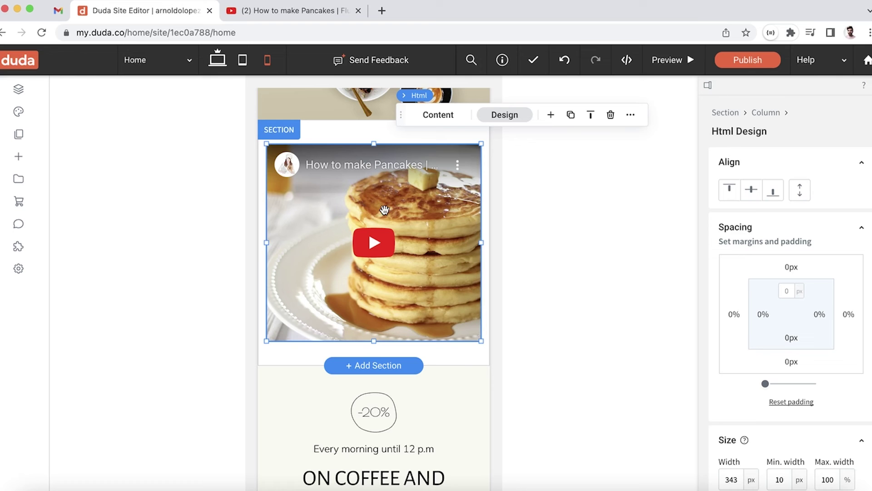
left_click(217, 60)
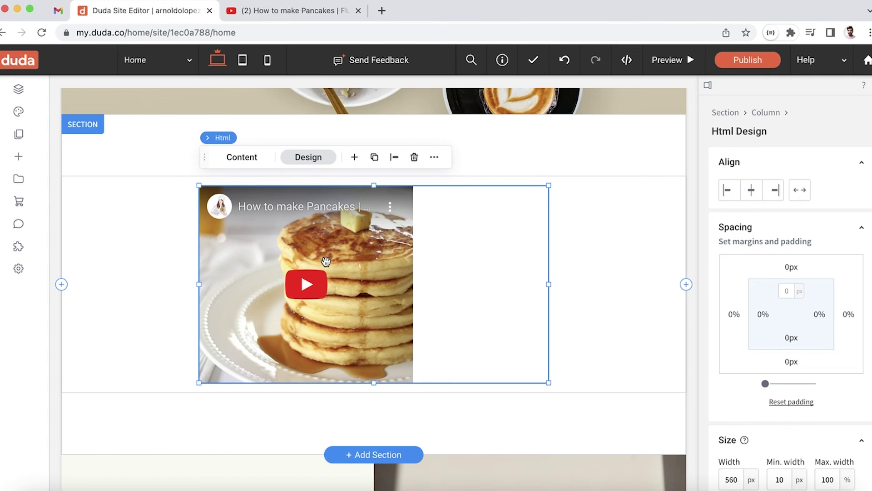
left_click(251, 161)
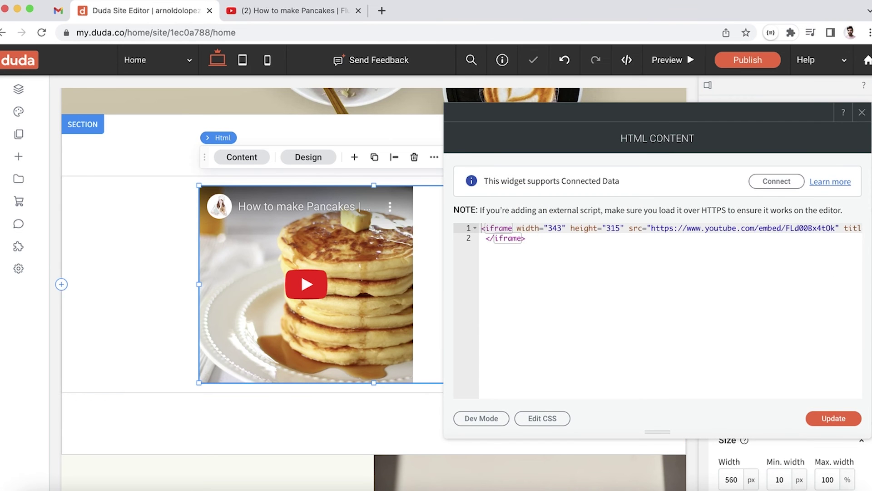
left_click(862, 112)
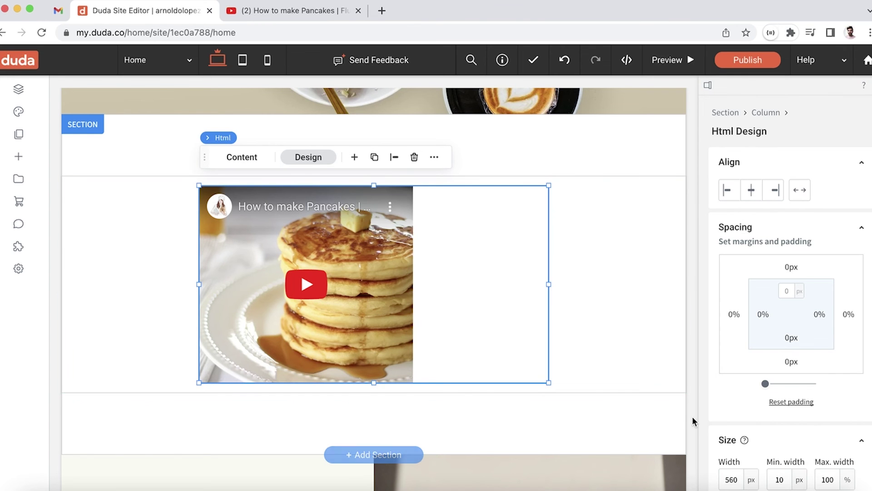
scroll(512, 259, "down", 1)
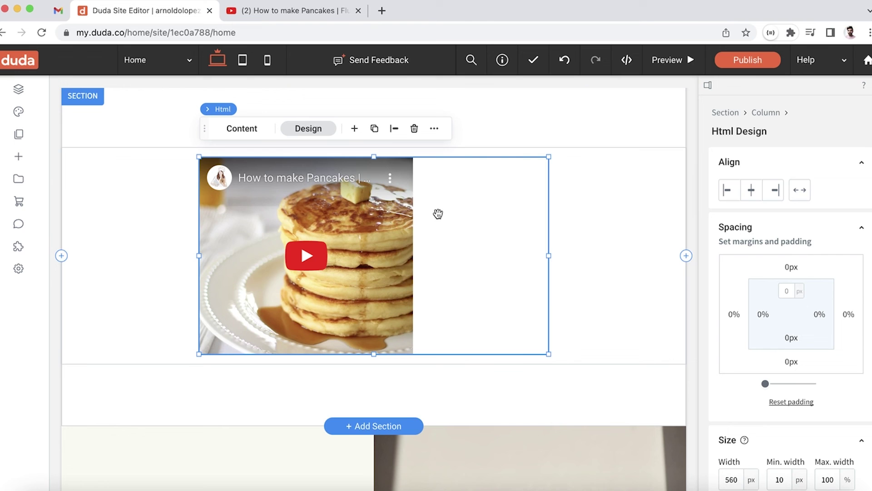
scroll(769, 472, "down", 4)
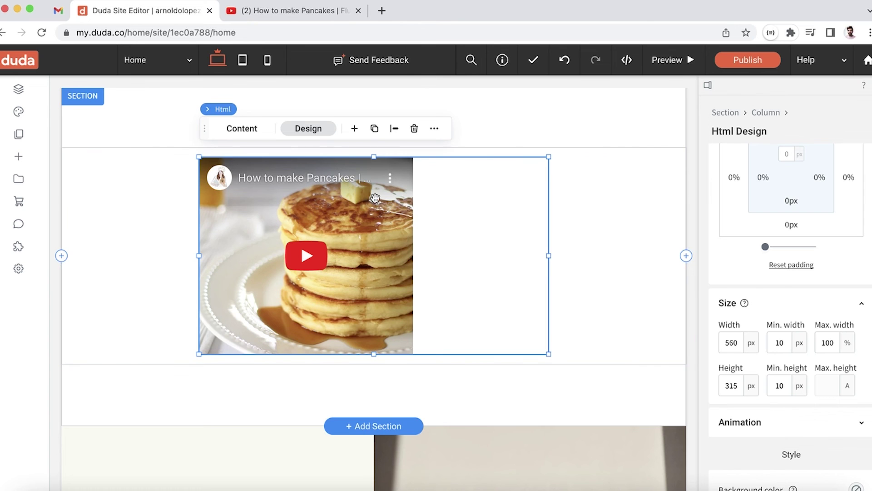
left_click(243, 59)
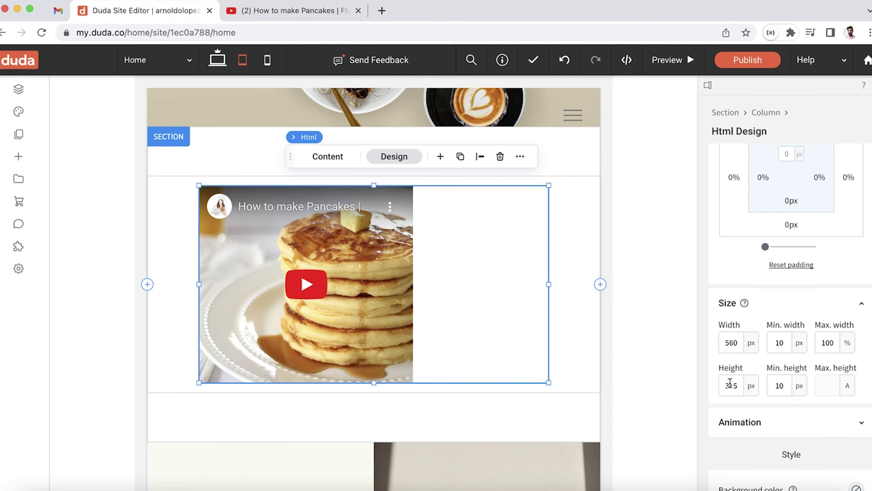
left_click(267, 59)
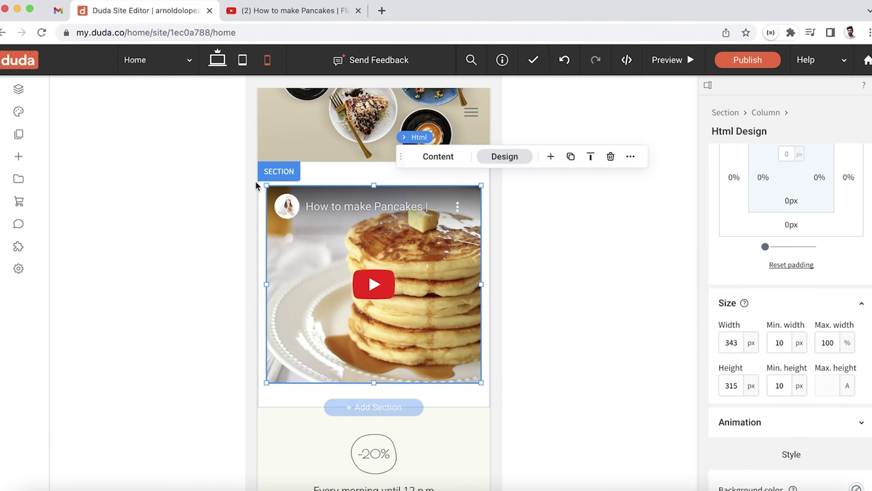
left_click(217, 60)
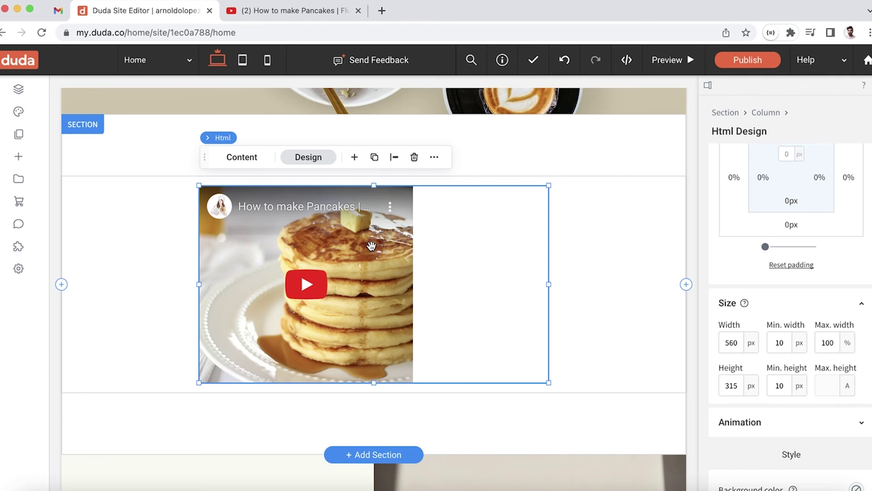
- Replace the iframe width 343 with 100% in the widget's HTML code and apply it
left_click(243, 158)
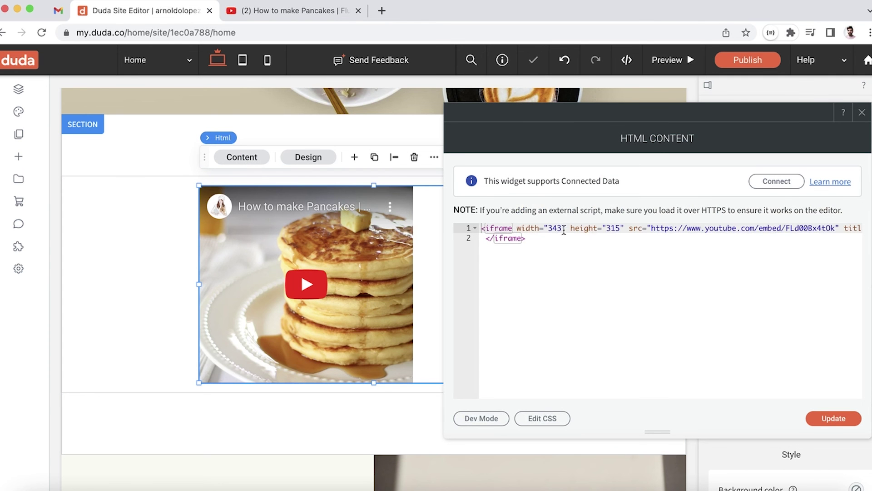
left_click_drag(562, 228, 550, 228)
type("100%")
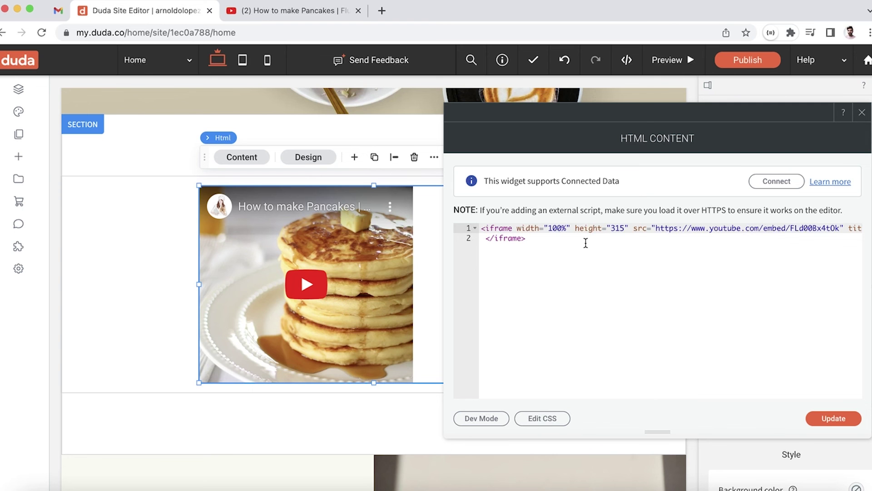
left_click(828, 418)
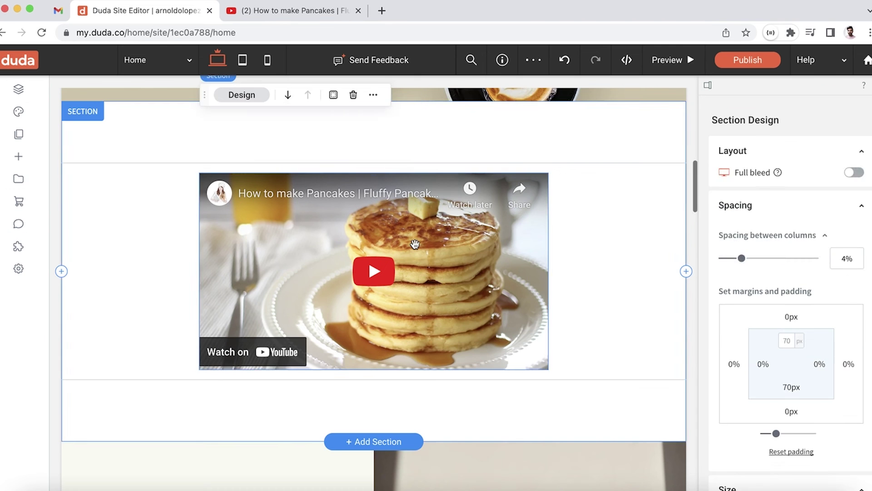
- Select the video widget and check how it fills at tablet, then mobile width
left_click(415, 244)
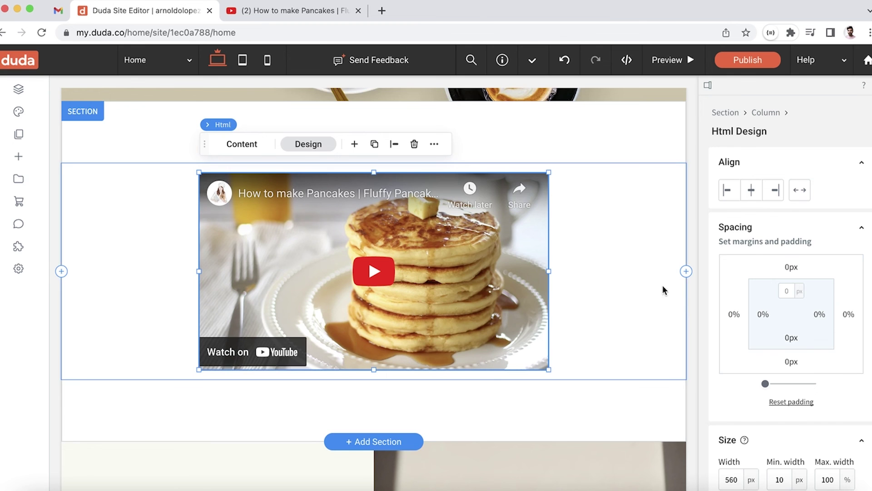
scroll(726, 350, "down", 2)
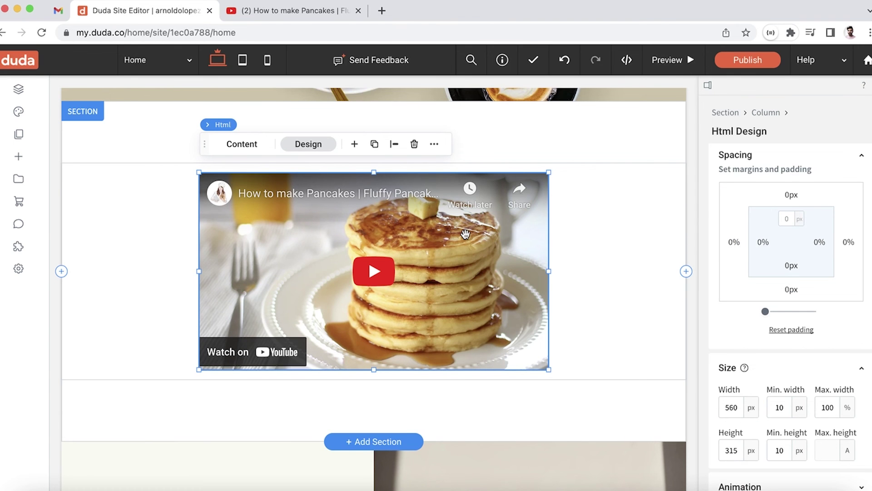
left_click(246, 60)
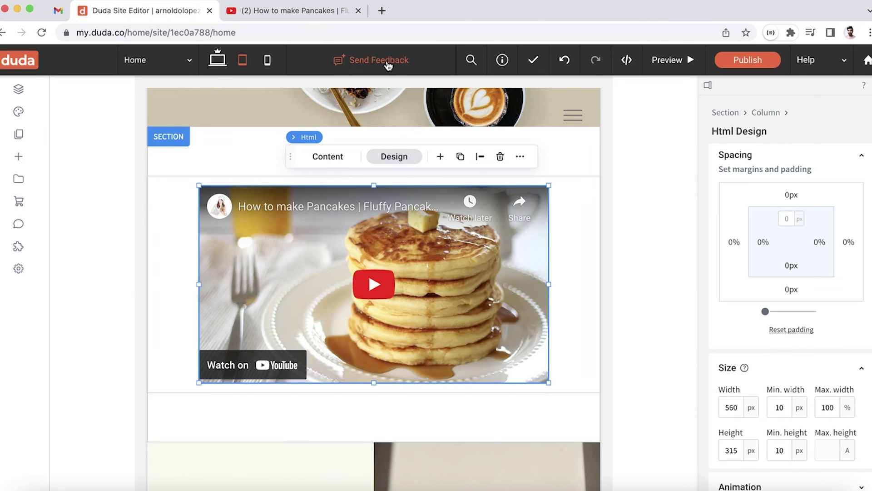
left_click(266, 60)
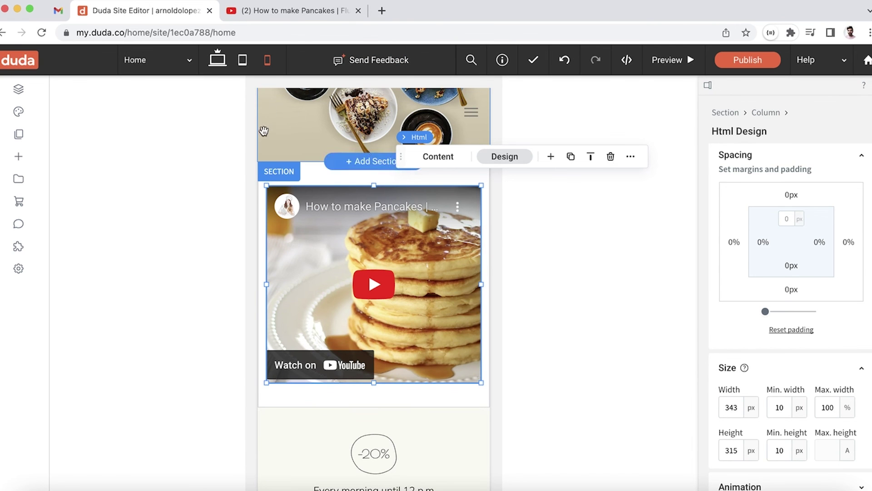
- On desktop, set the HTML widget width to 700
left_click(226, 71)
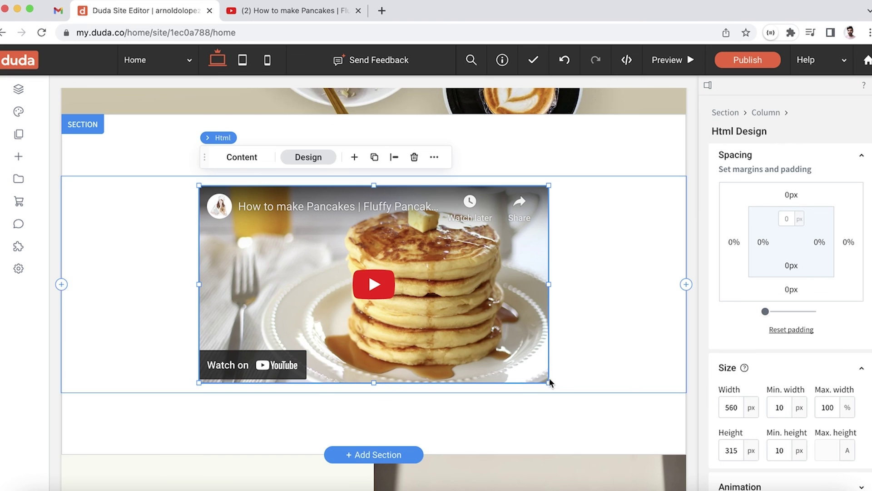
double_click(731, 407)
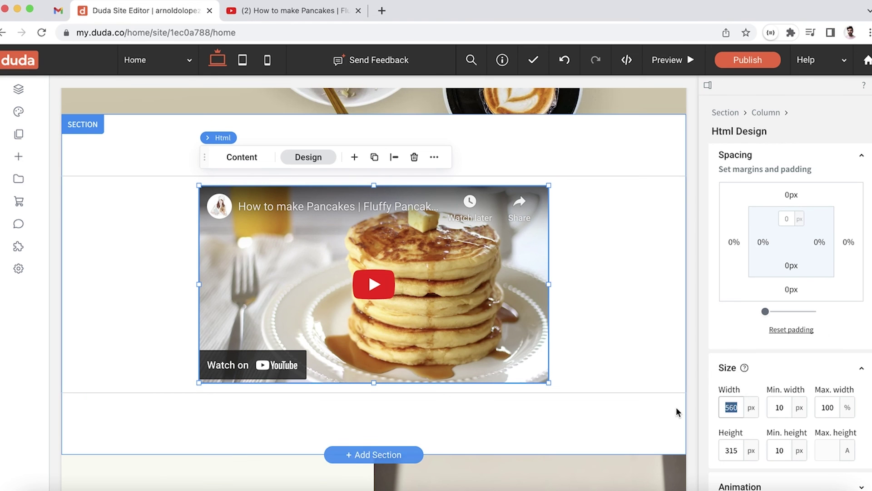
type("700")
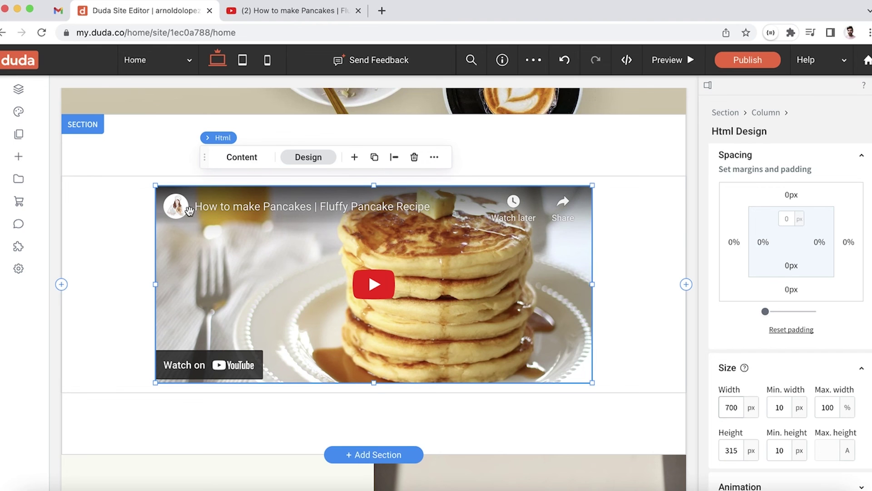
- Verify the widget's HTML code unchanged, then check the video at tablet and mobile widths
left_click(239, 157)
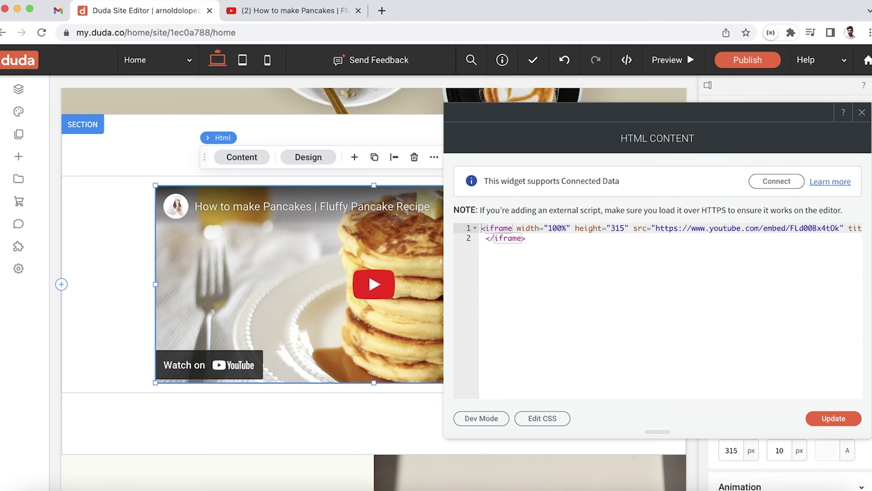
left_click(864, 116)
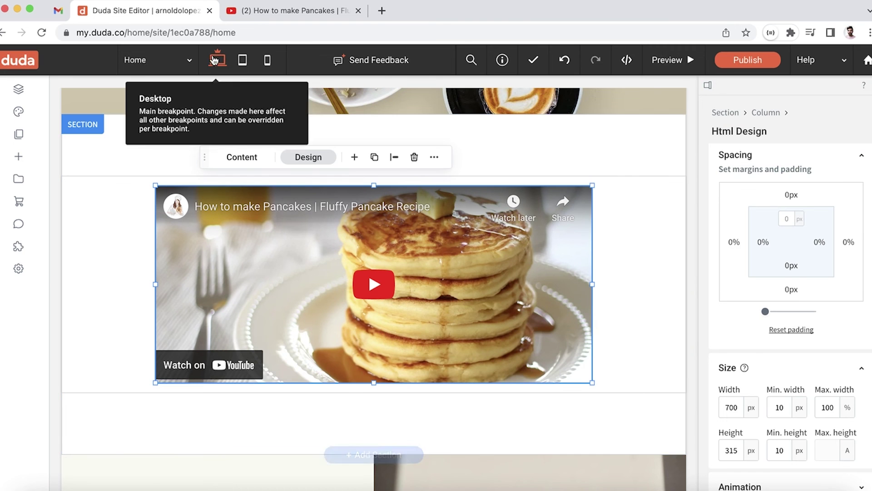
left_click(243, 67)
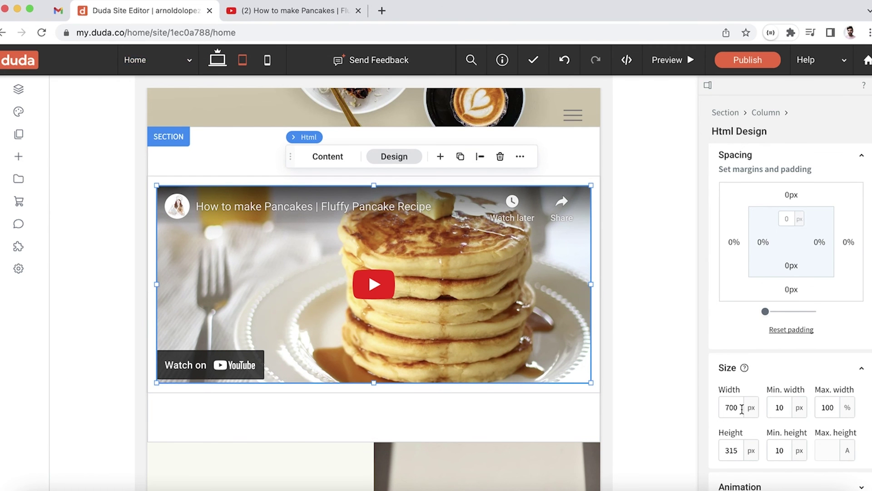
left_click(269, 58)
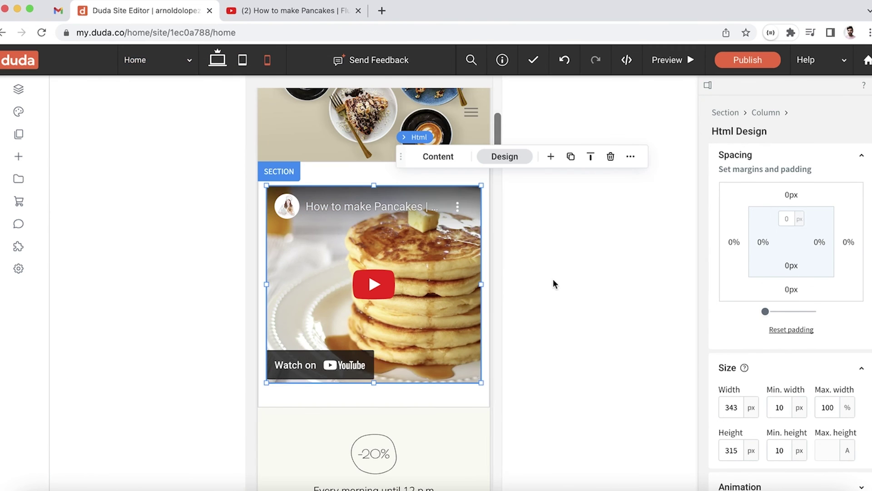